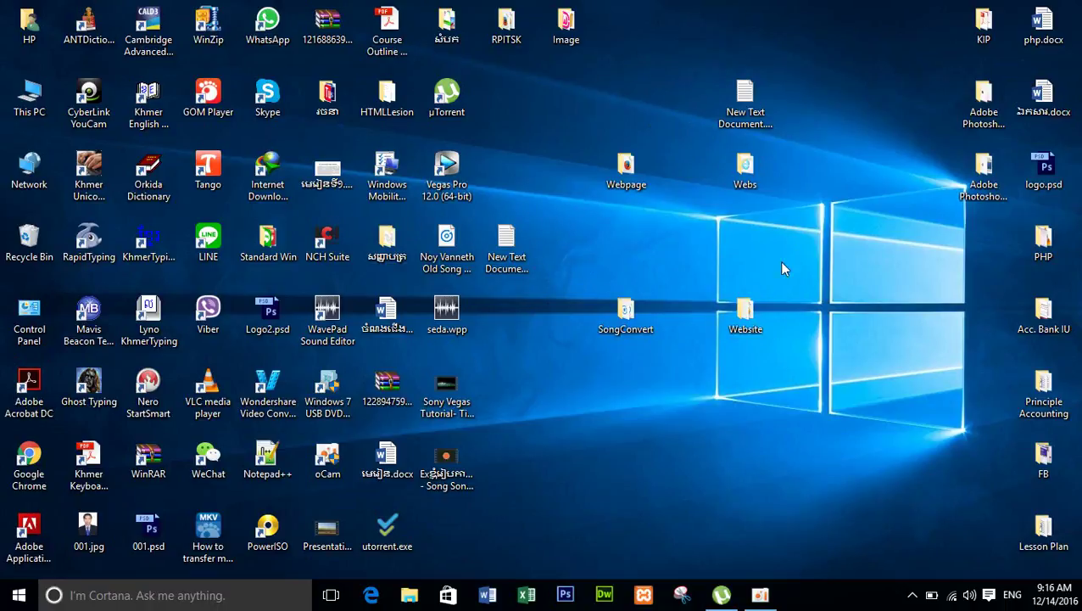
Step: Create a folder on the desktop and keep its default name, New folder
right_click(703, 248)
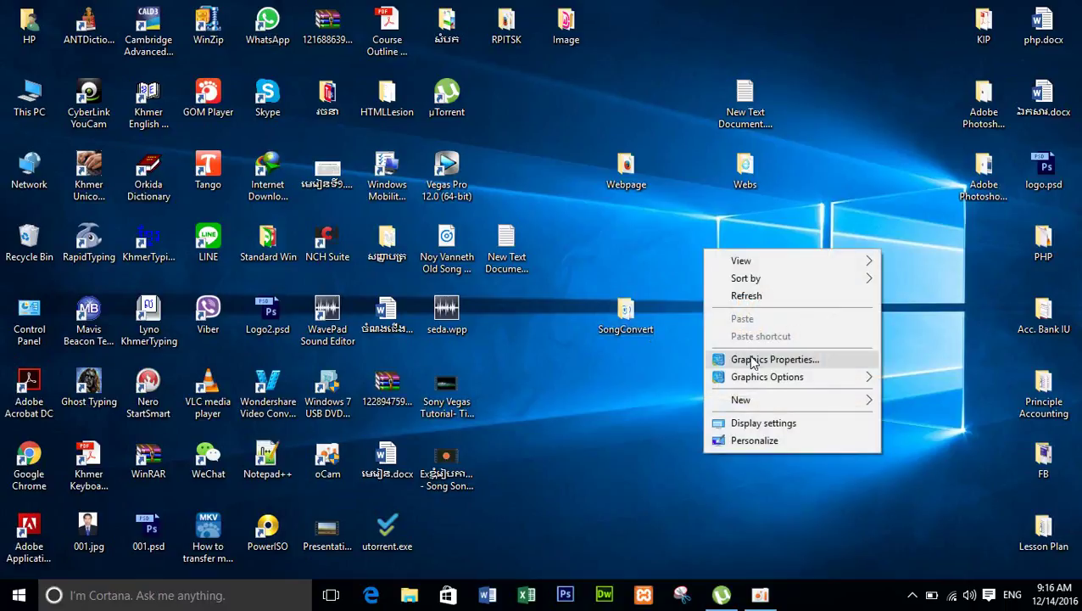
mouse_move(767, 408)
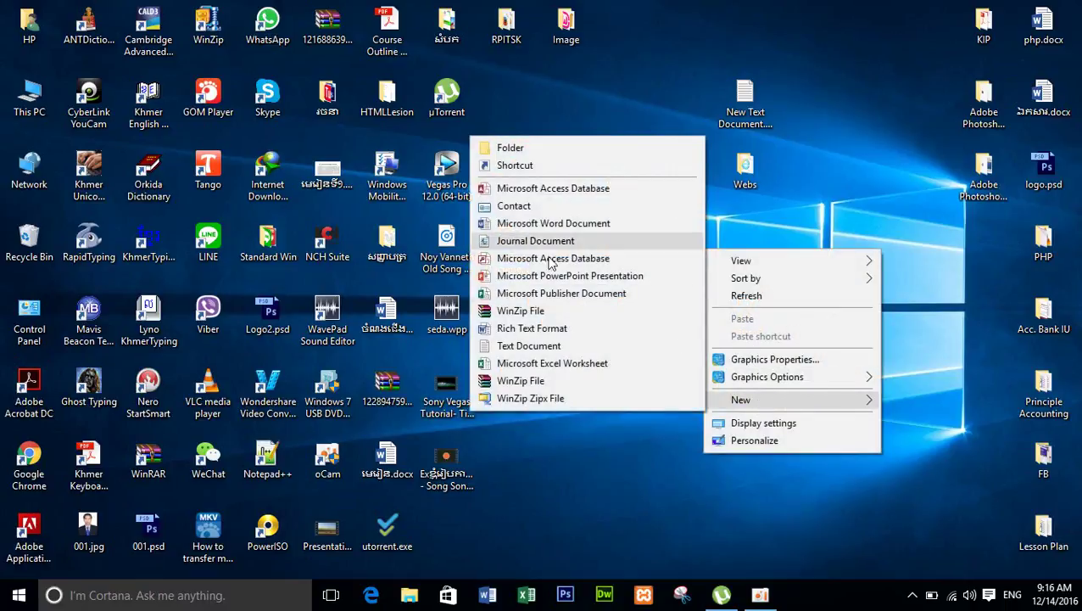
left_click(528, 144)
key("Return")
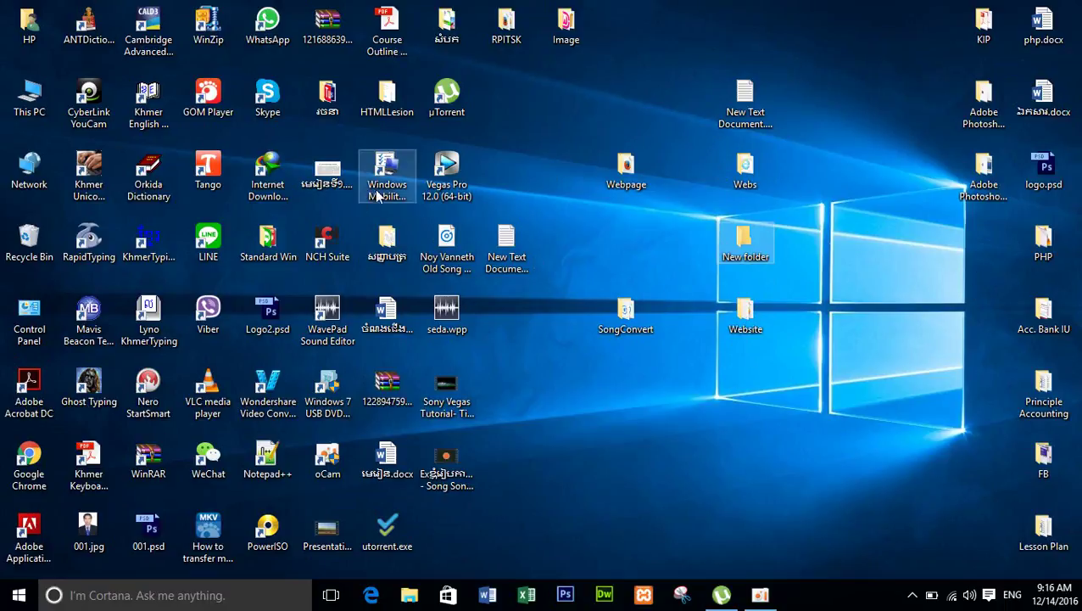
Step: Create a folder named IT on the DATA (D:) drive and close the window
left_click(417, 597)
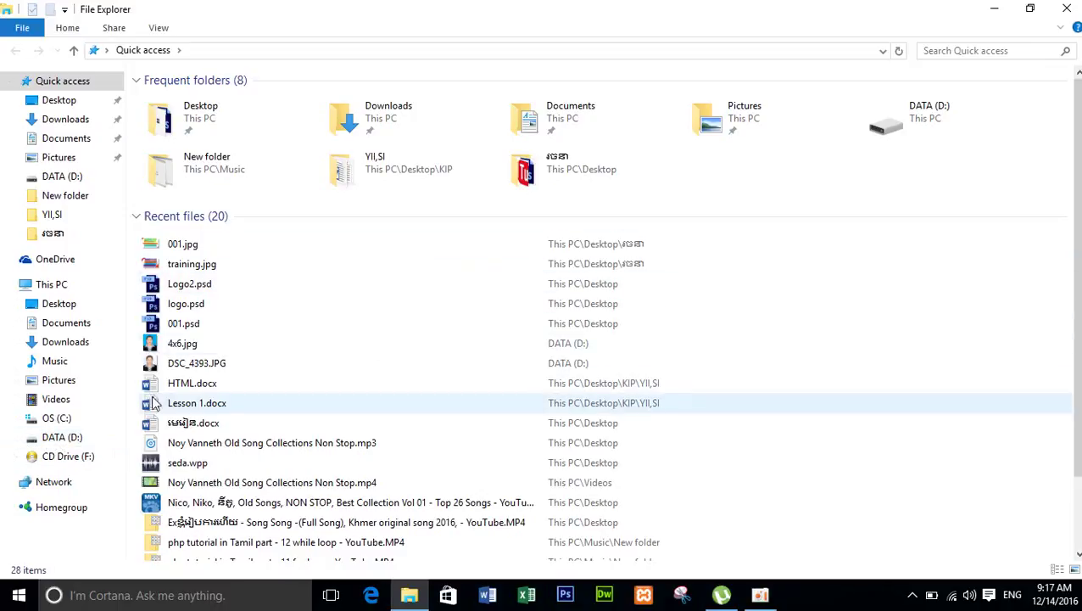
left_click(77, 447)
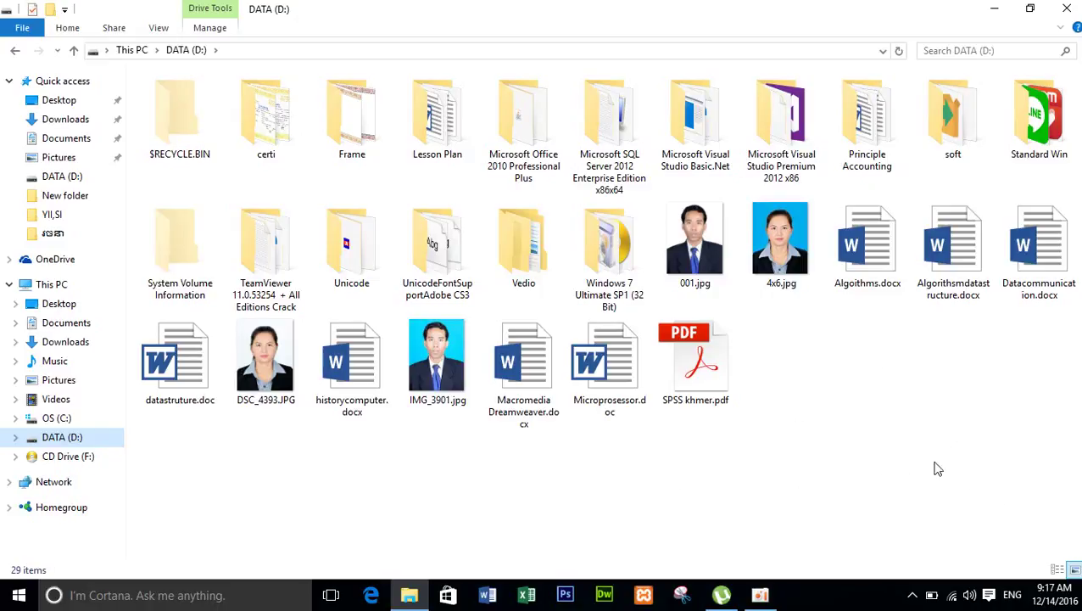
right_click(862, 399)
mouse_move(893, 365)
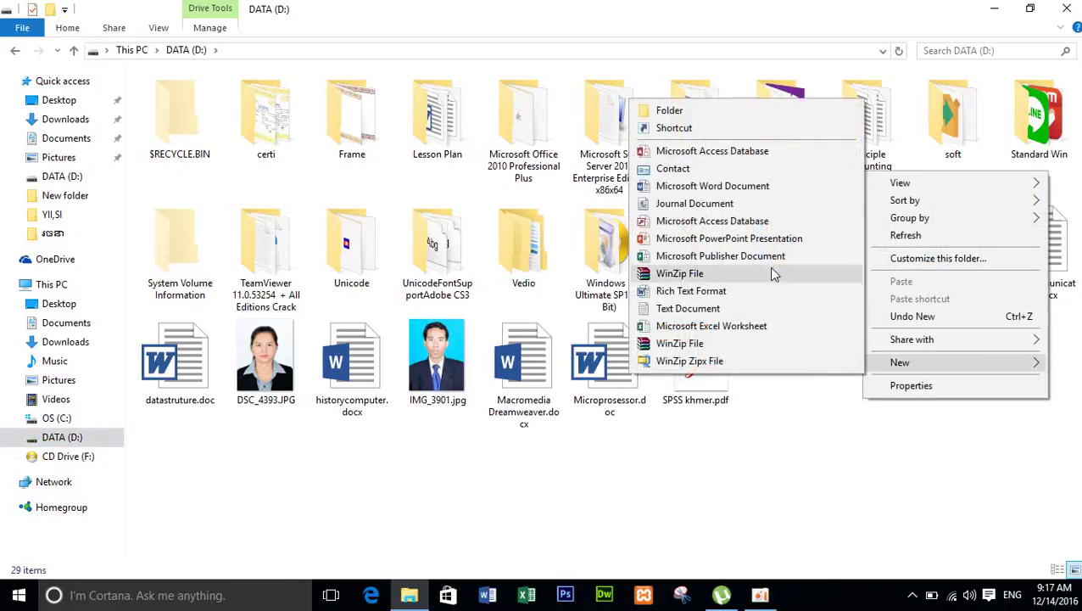
left_click(667, 114)
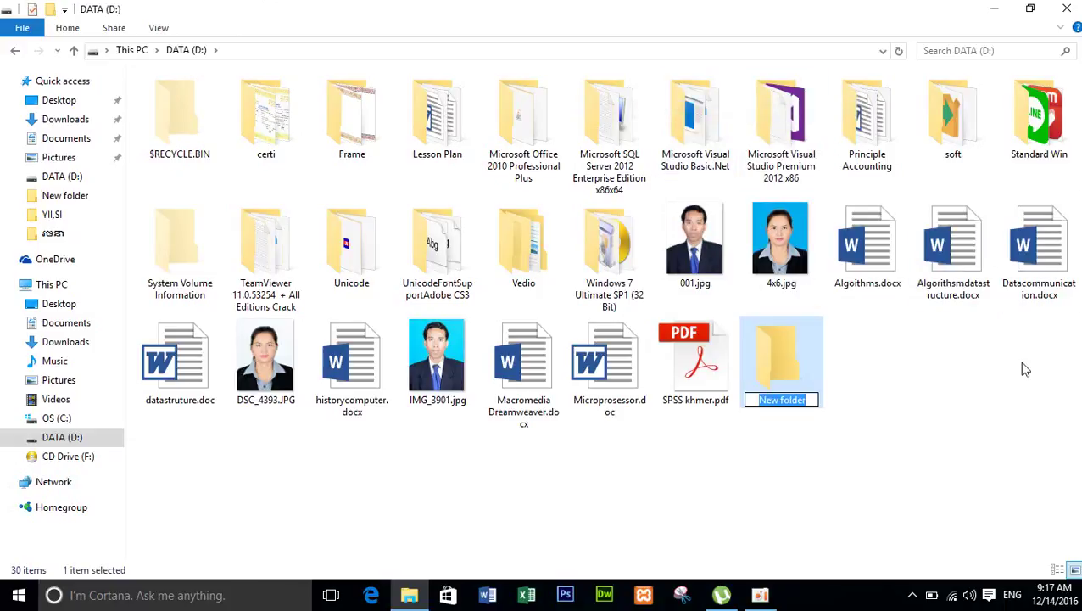
type("IT")
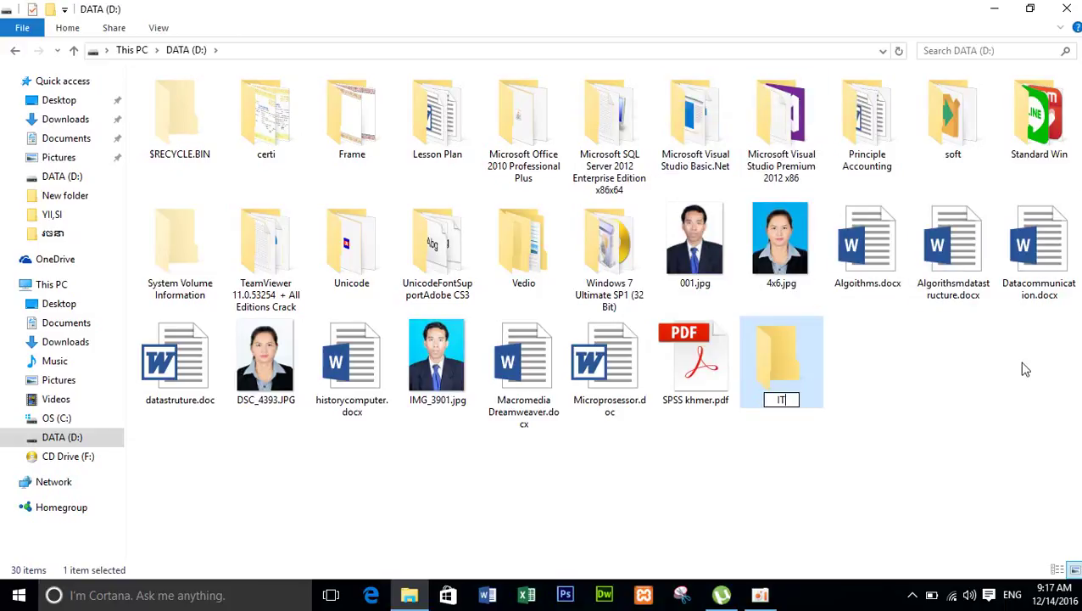
key("Return")
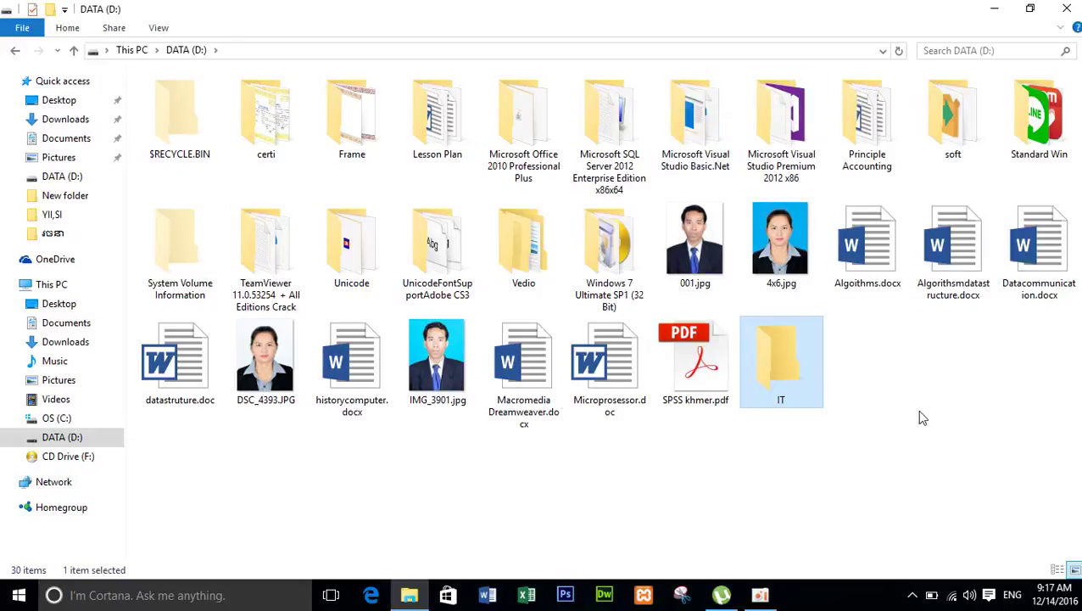
left_click(1066, 8)
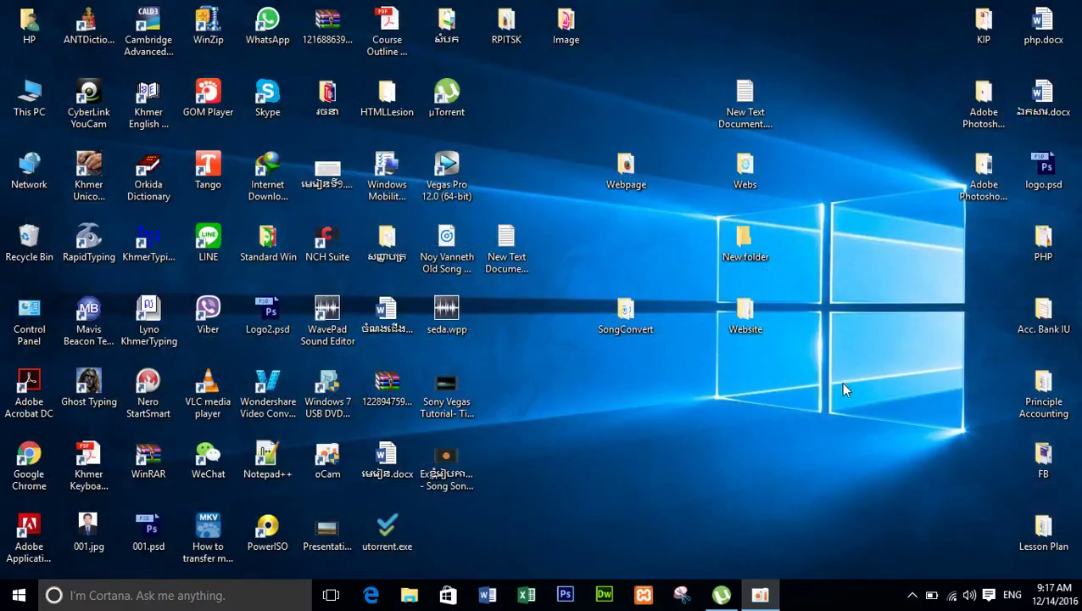
Step: Reopen the DATA (D:) drive and select the IT folder
left_click(410, 595)
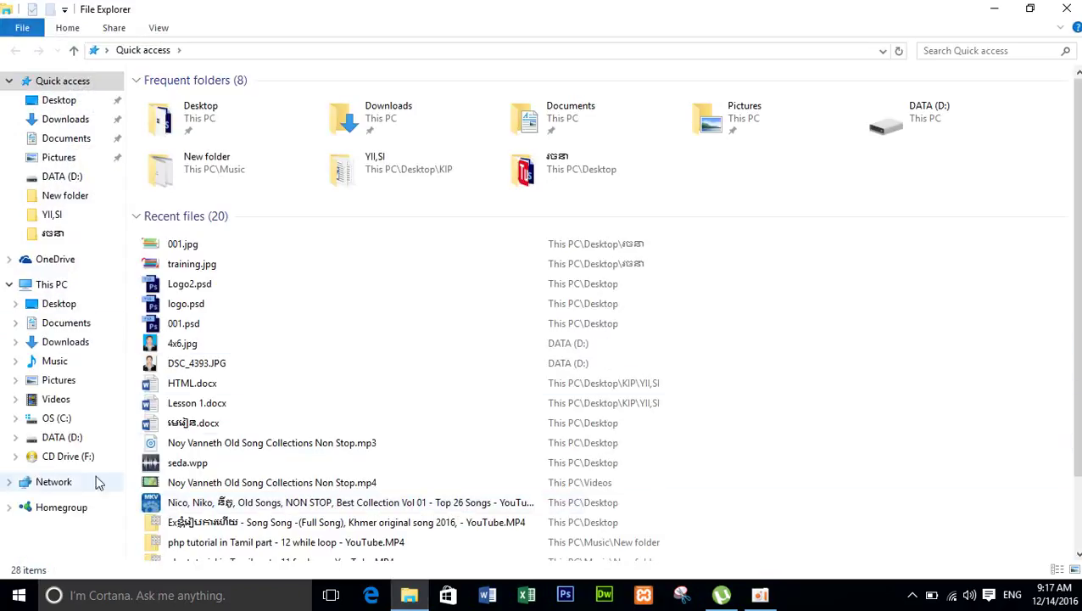
left_click(60, 438)
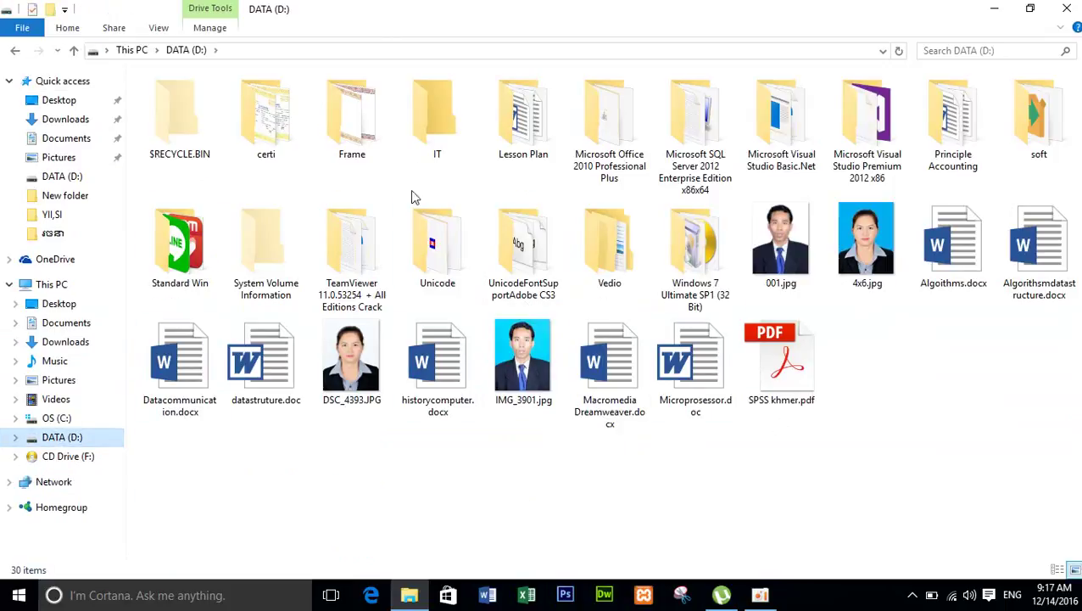
left_click(430, 150)
left_click(927, 433)
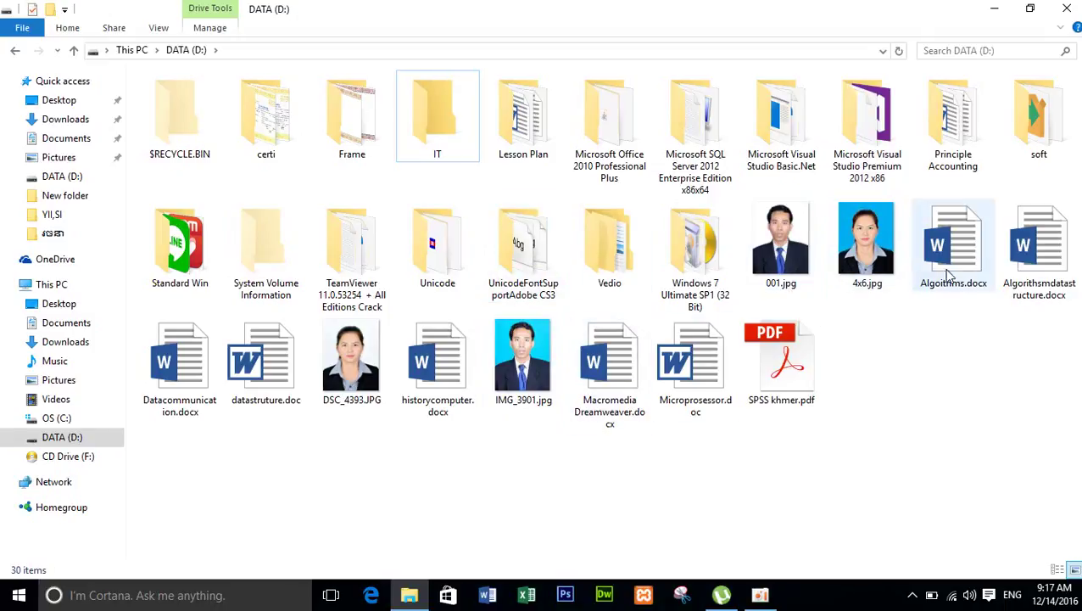
left_click(428, 138)
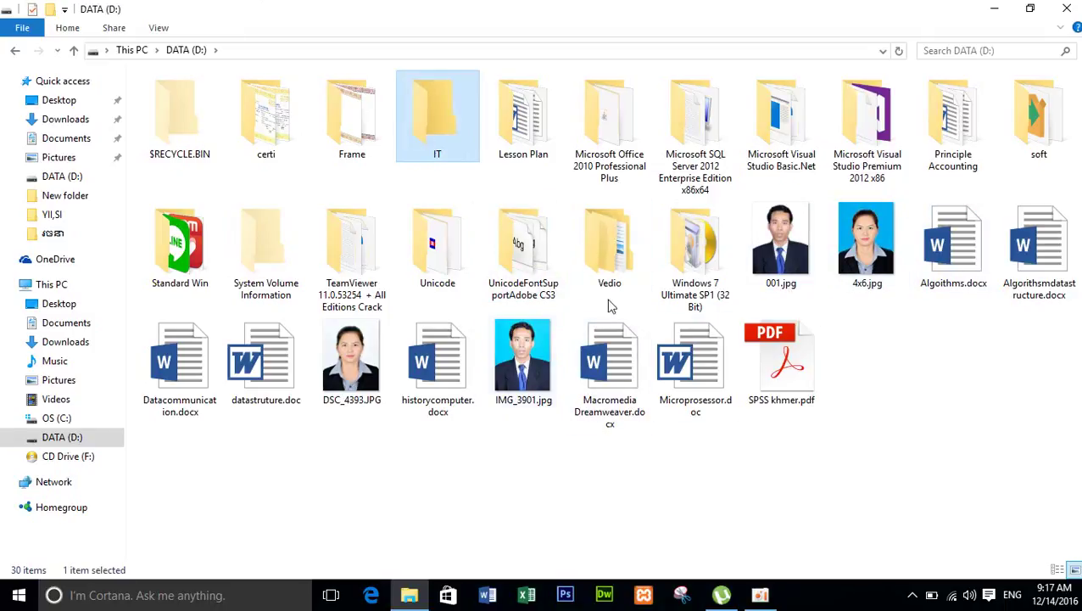
Step: Starting from another folder, cycle through the items whose names begin with I, ending on the IT folder
left_click(543, 293)
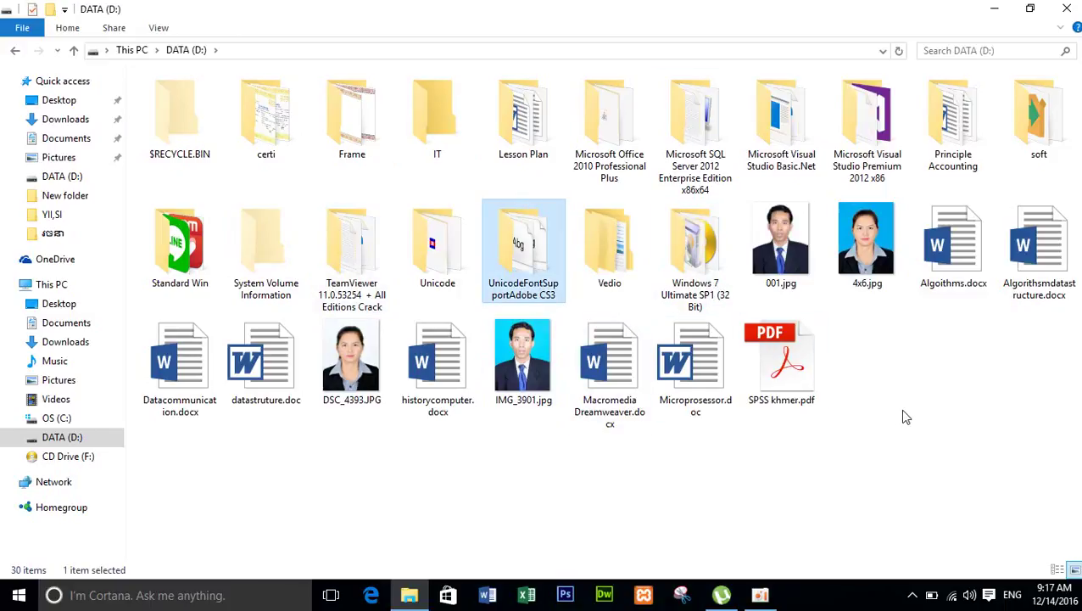
key("i")
key("i")
key("i")
key("i")
key("i")
key("i")
key("i")
key("i")
key("i")
key("i")
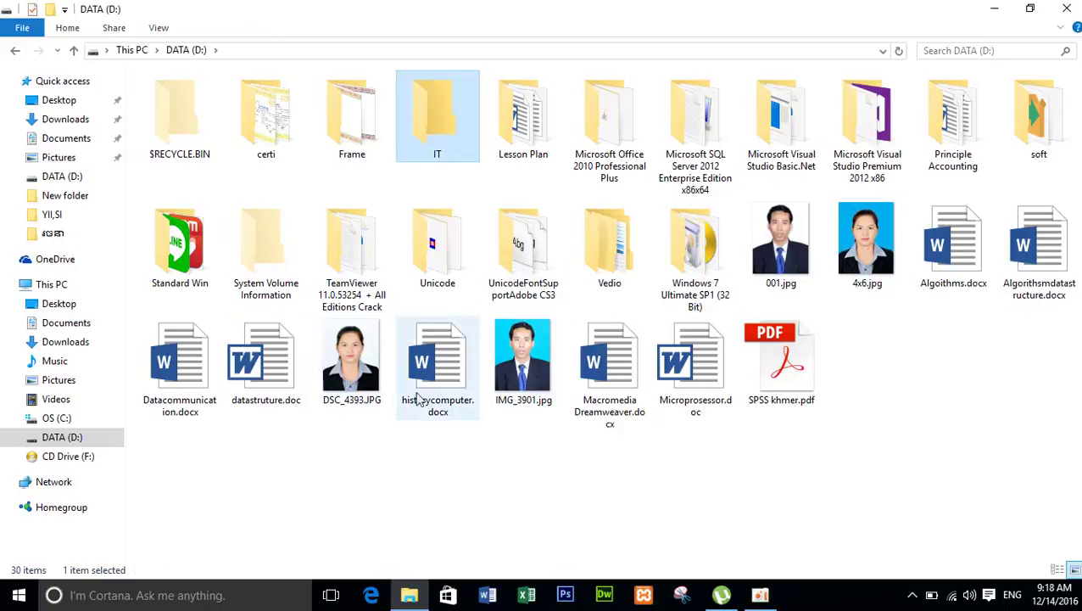
key("i")
key("i")
key("i")
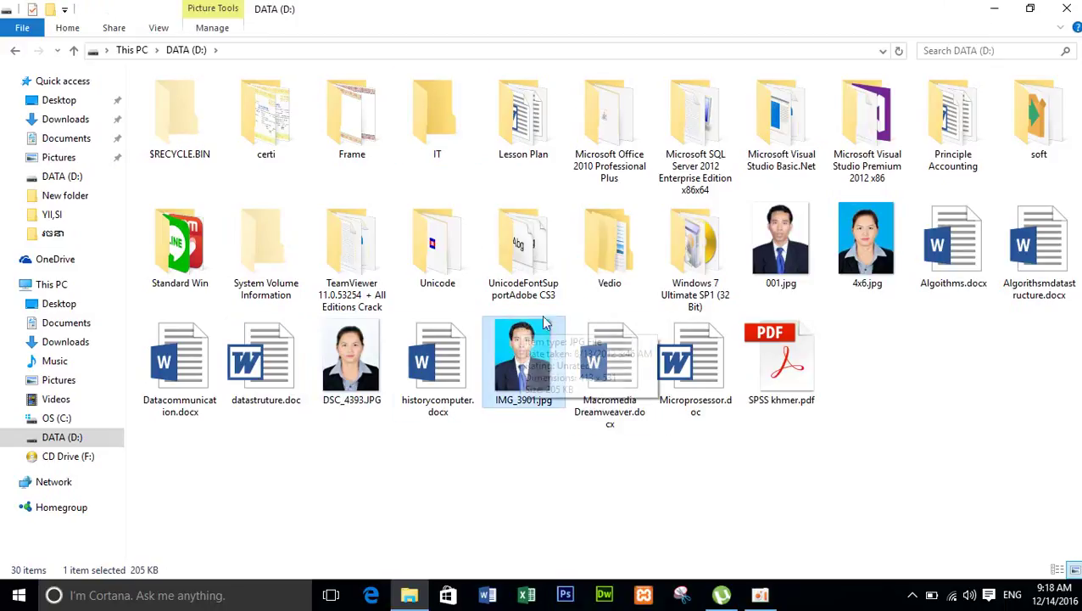
key("i")
key("i")
key("i")
key("i")
key("i")
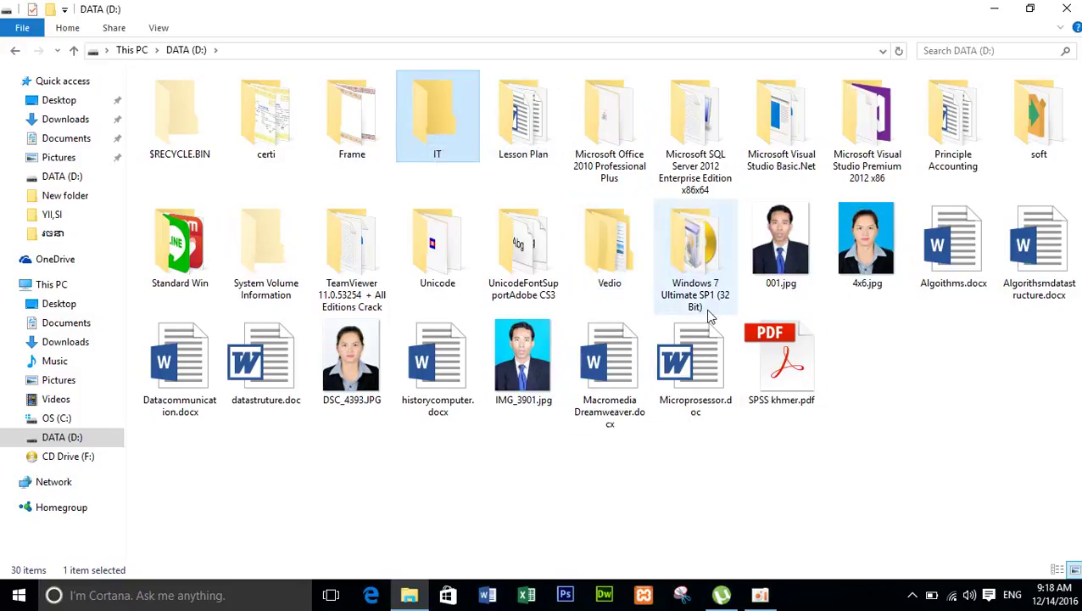
Step: Move the selection from datastruture.doc up to the certi folder and from the Microsoft Office 2010 folder to its neighbours
left_click(784, 370)
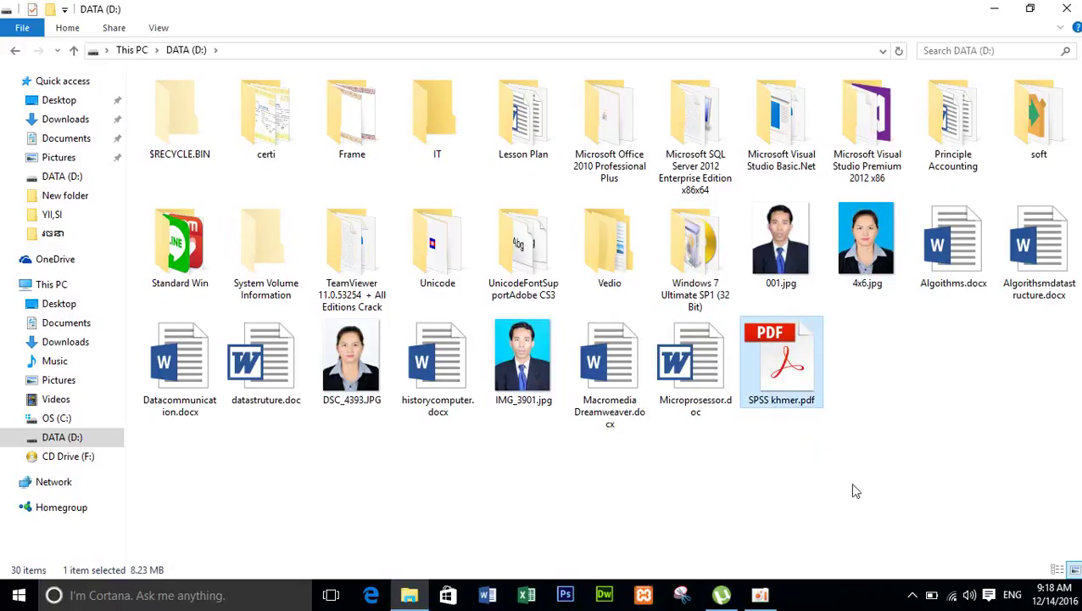
left_click(291, 403)
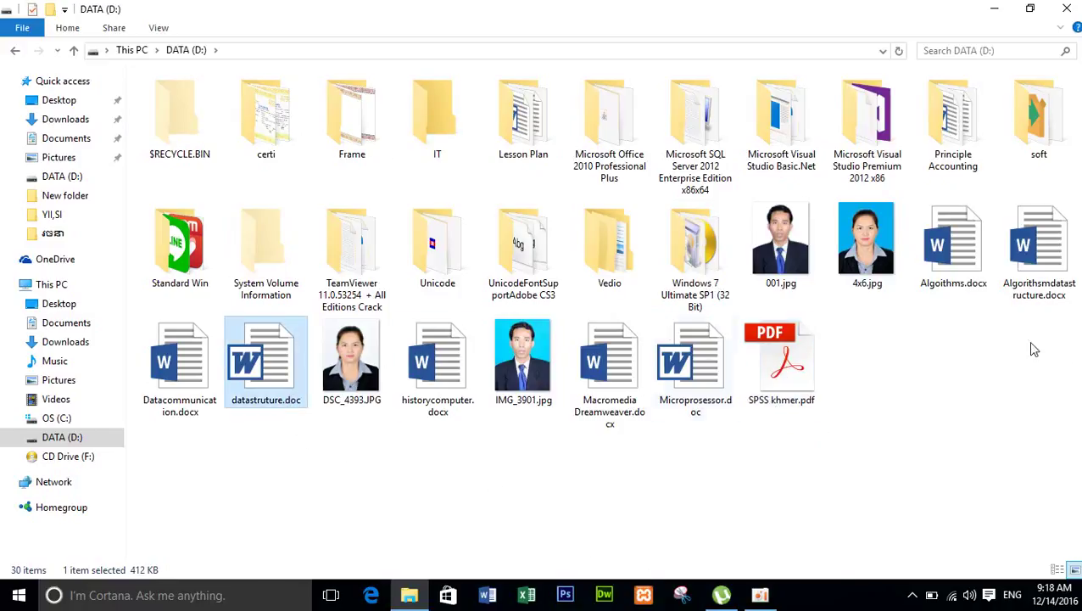
key("Up")
key("Up")
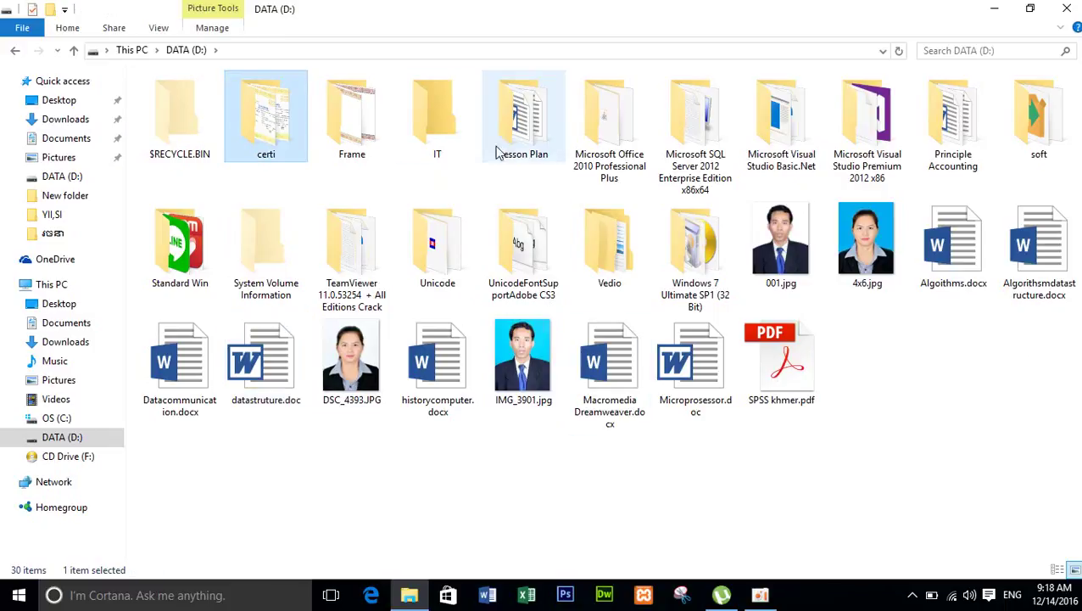
left_click(577, 140)
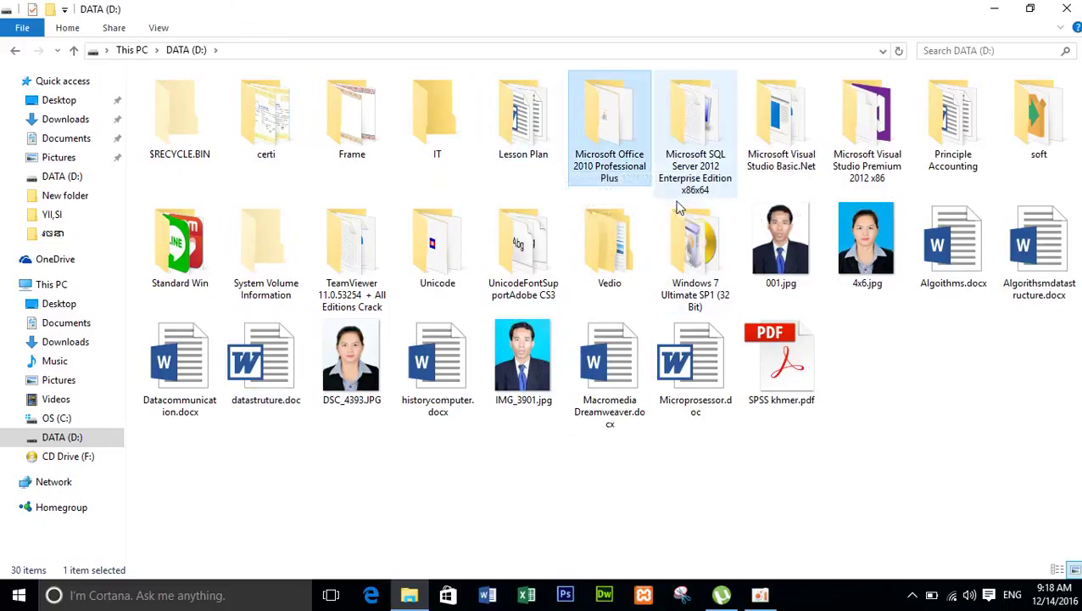
key("Right")
key("Right")
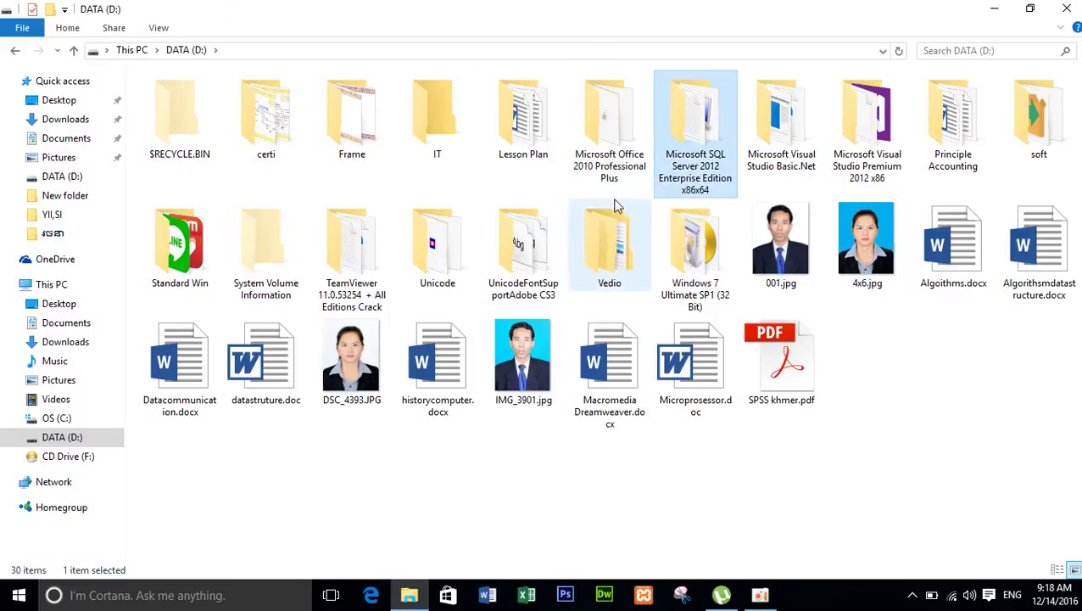
Step: Cycle through the items whose names begin with S, ending on the soft folder
left_click(871, 184)
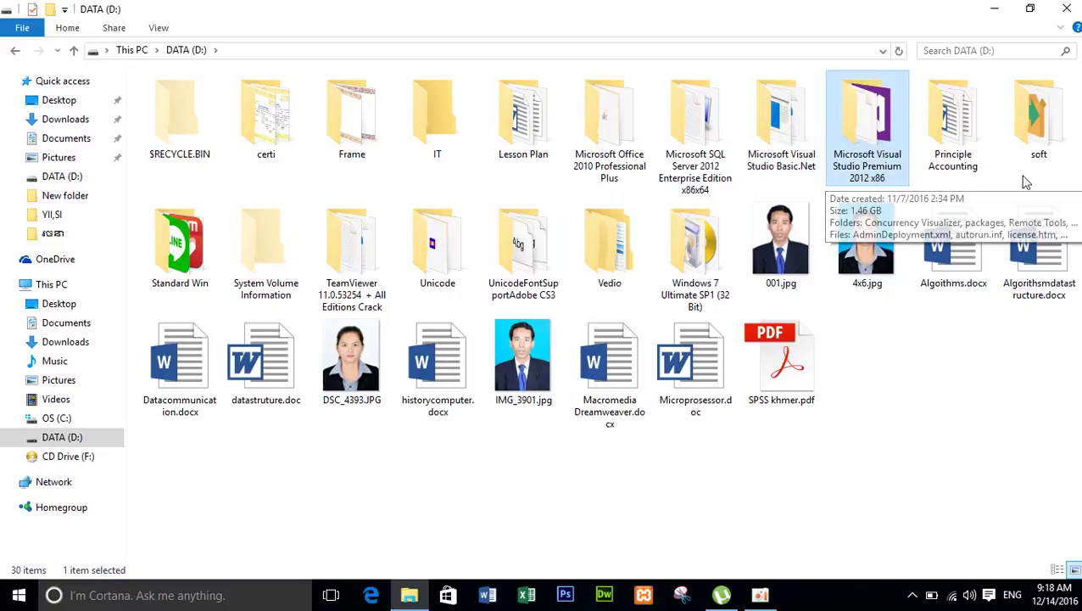
key("s")
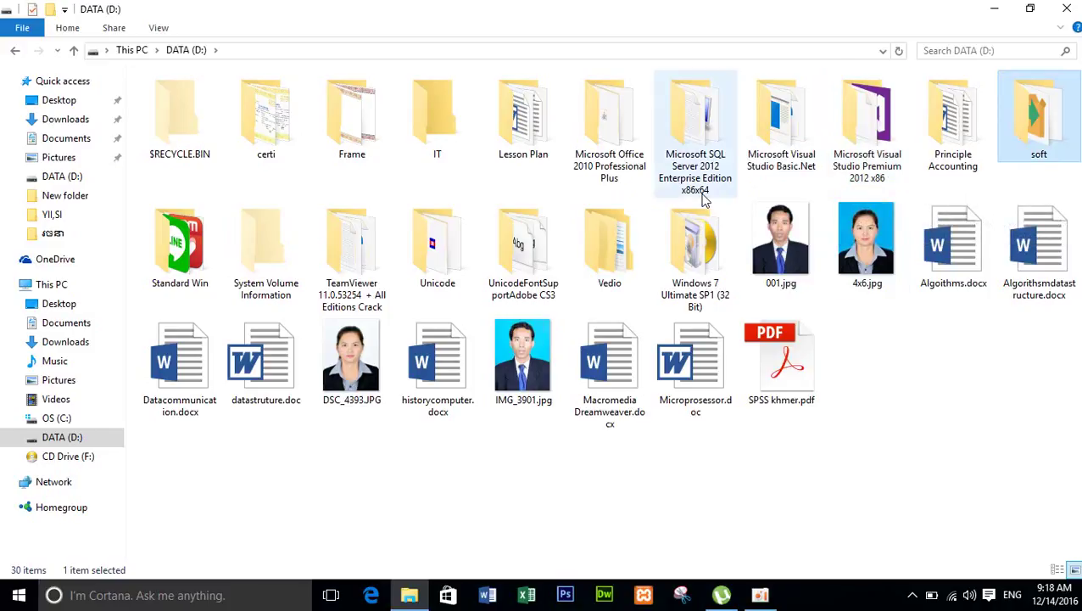
key("t")
key("s")
key("s")
key("s")
key("s")
key("s")
key("s")
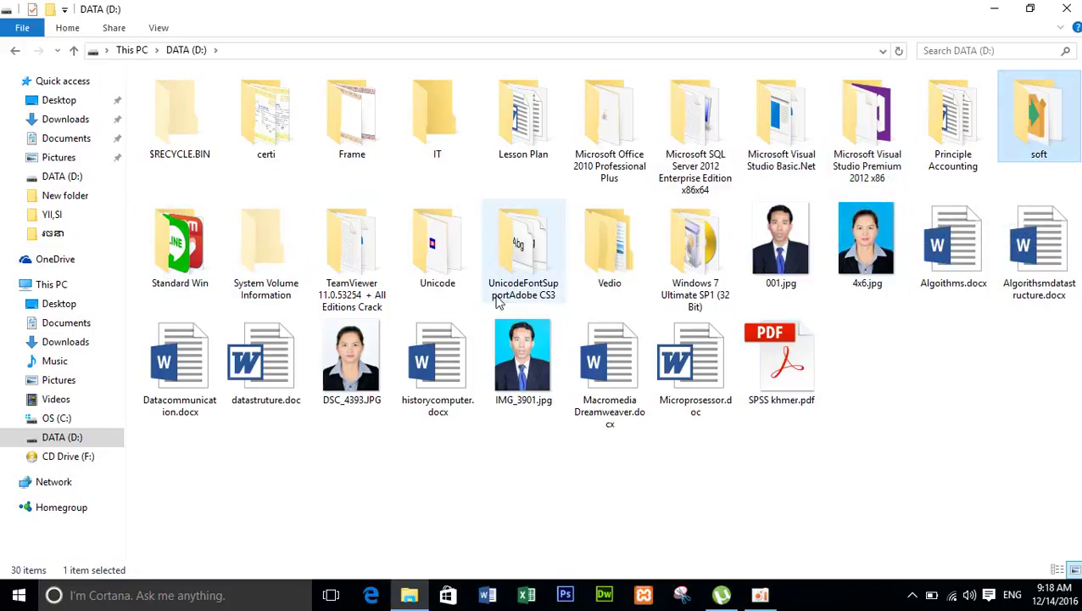
key("s")
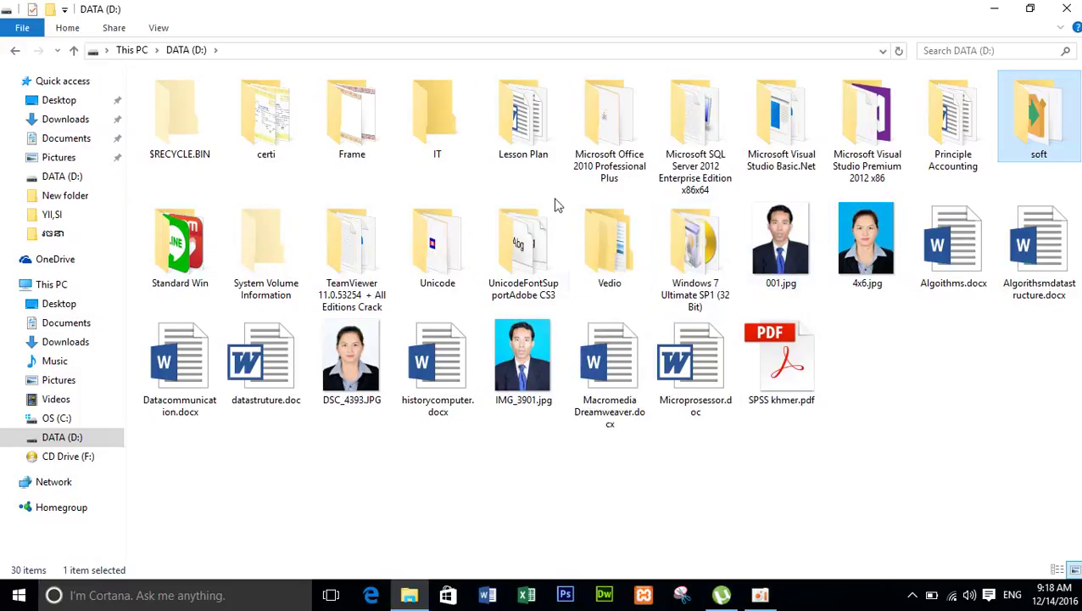
Step: Open the IT folder to view its contents and close the window
left_click(427, 130)
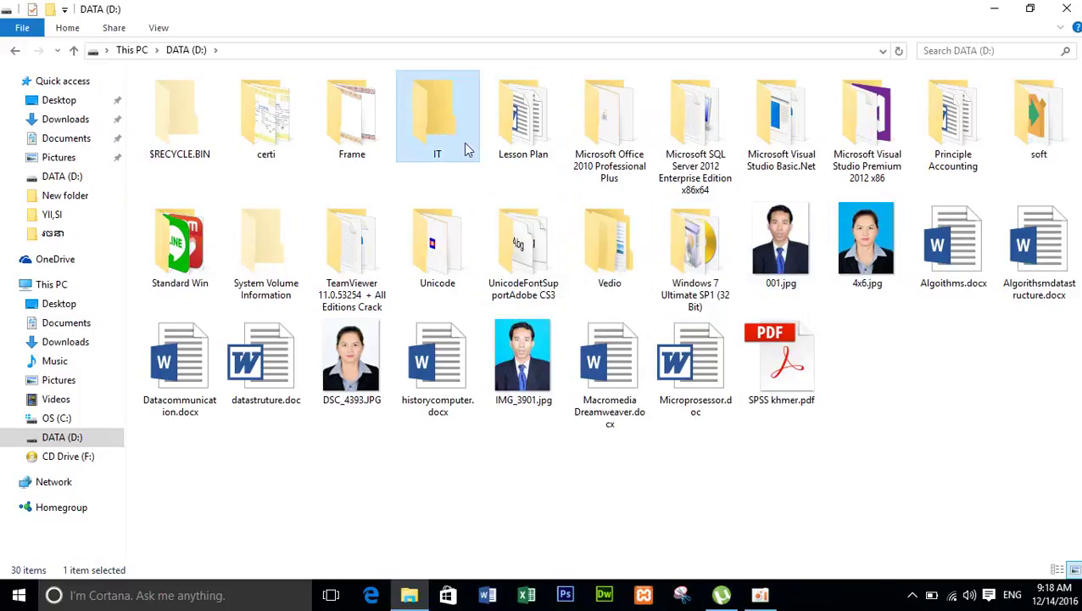
double_click(452, 138)
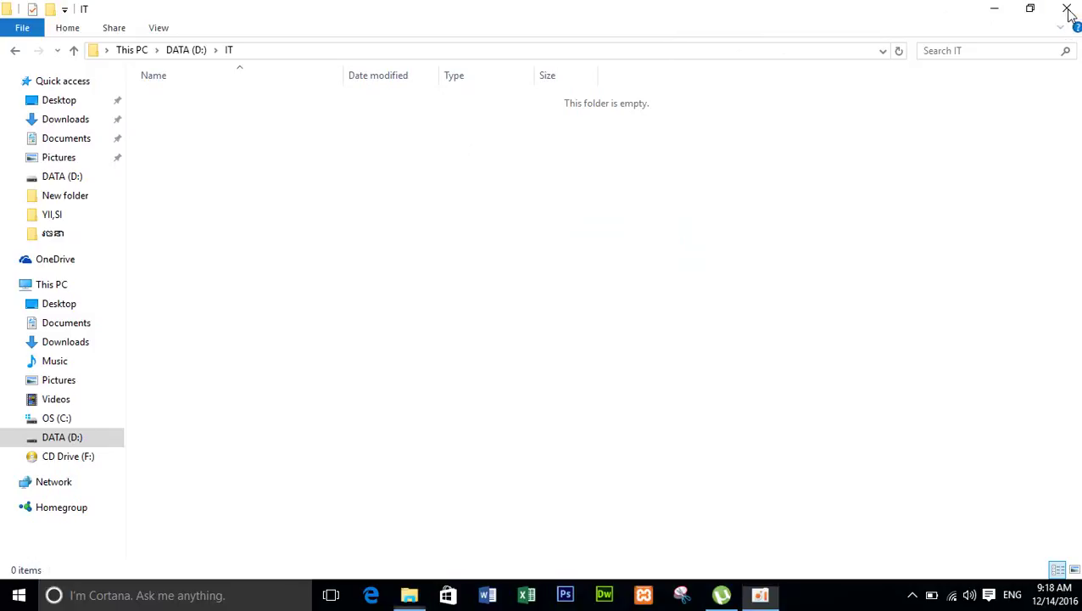
left_click(1067, 8)
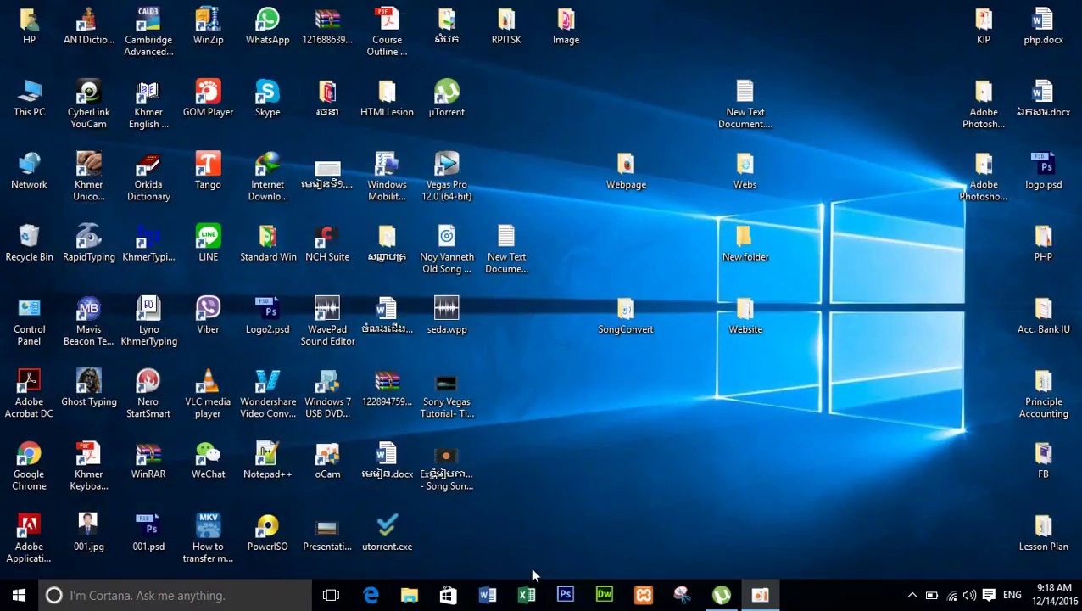
Step: Reopen the DATA (D:) drive and jump from the certi folder to the soft folder by its initial letter
left_click(410, 595)
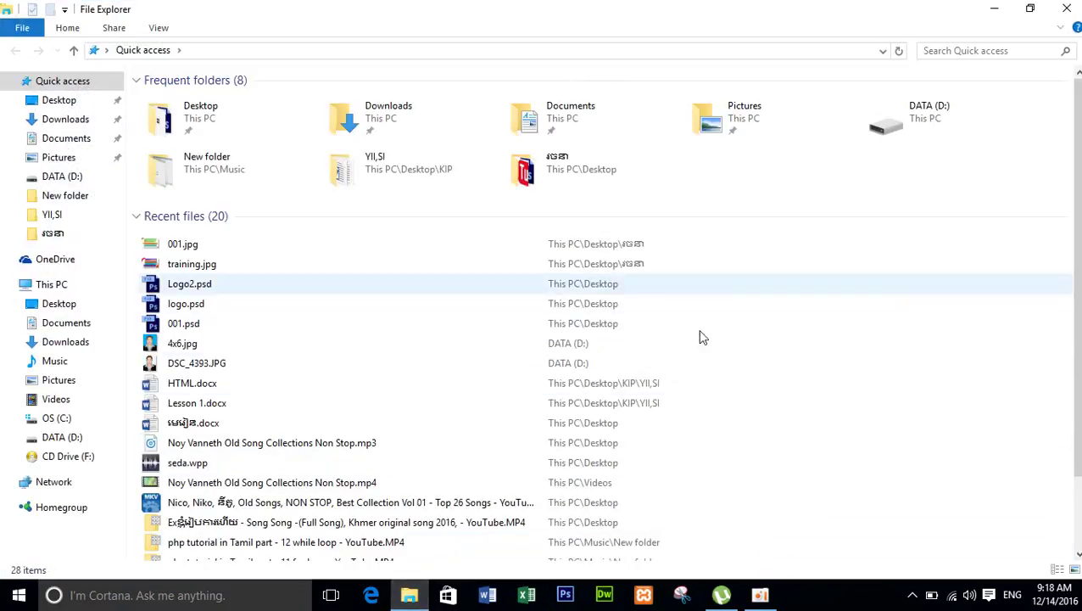
left_click_drag(1079, 151, 1070, 194)
scroll(1066, 213, "up", 2)
scroll(1058, 277, "down", 2)
scroll(1060, 175, "up", 1)
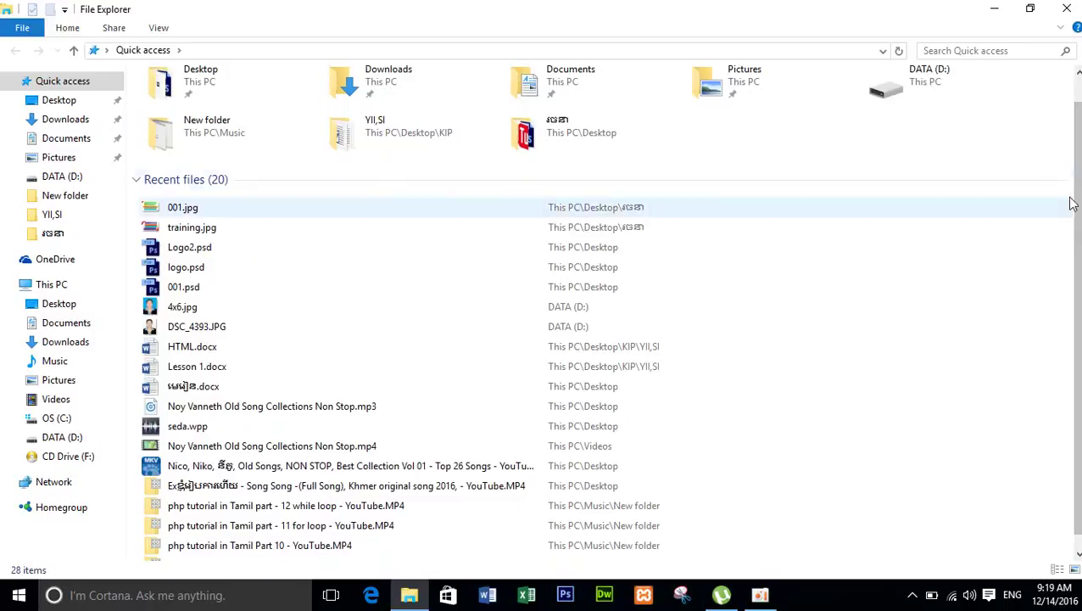
left_click(62, 437)
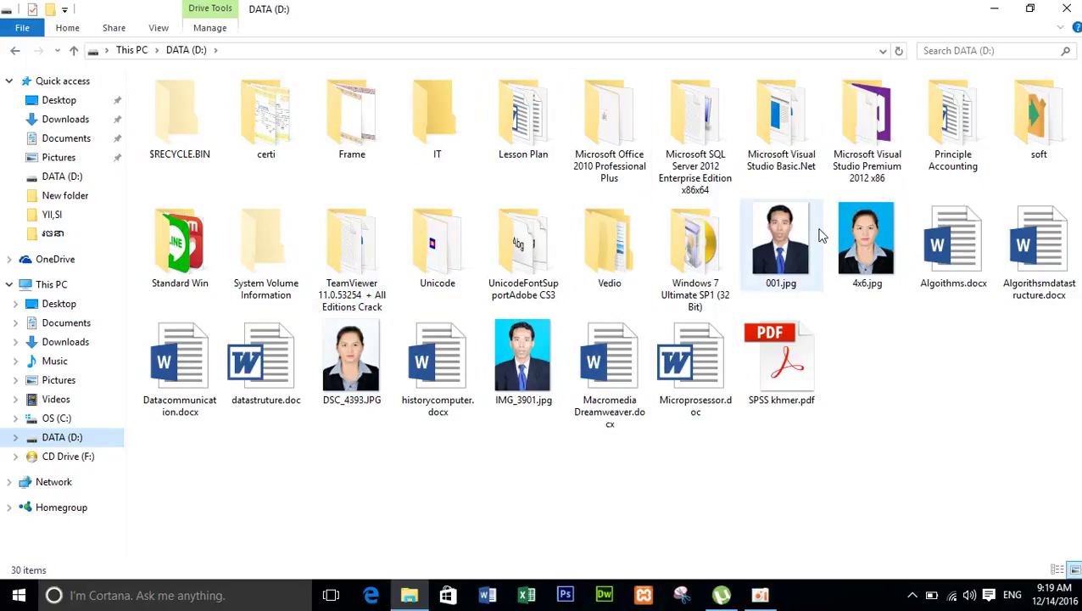
left_click(285, 151)
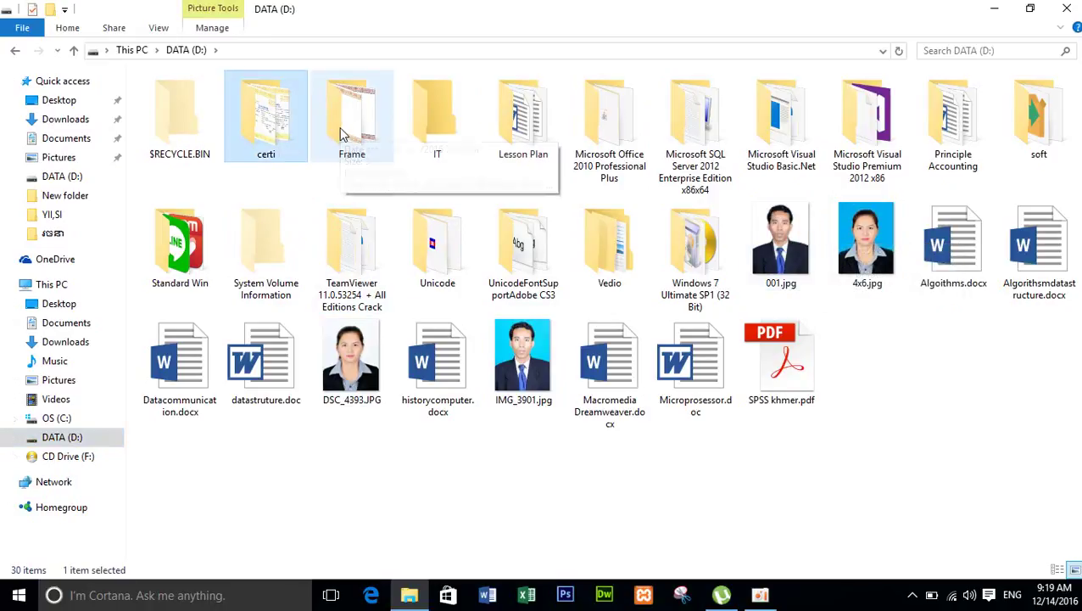
key("s")
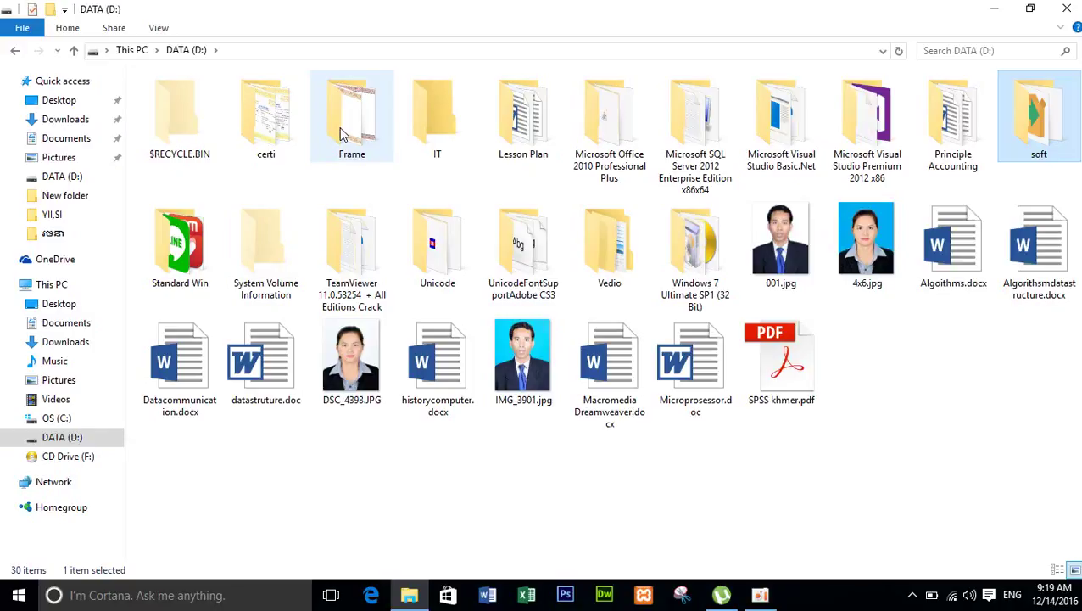
Step: View the contents of the soft folder, then return to DATA (D:) and cycle through the items beginning with S to SPSS khmer.pdf
double_click(1045, 113)
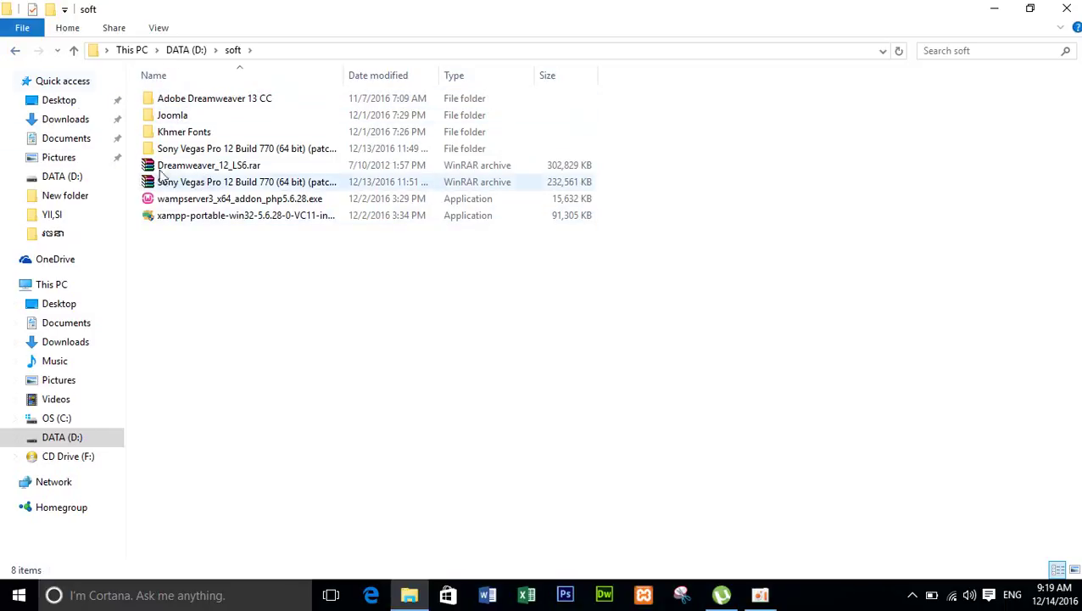
left_click(15, 52)
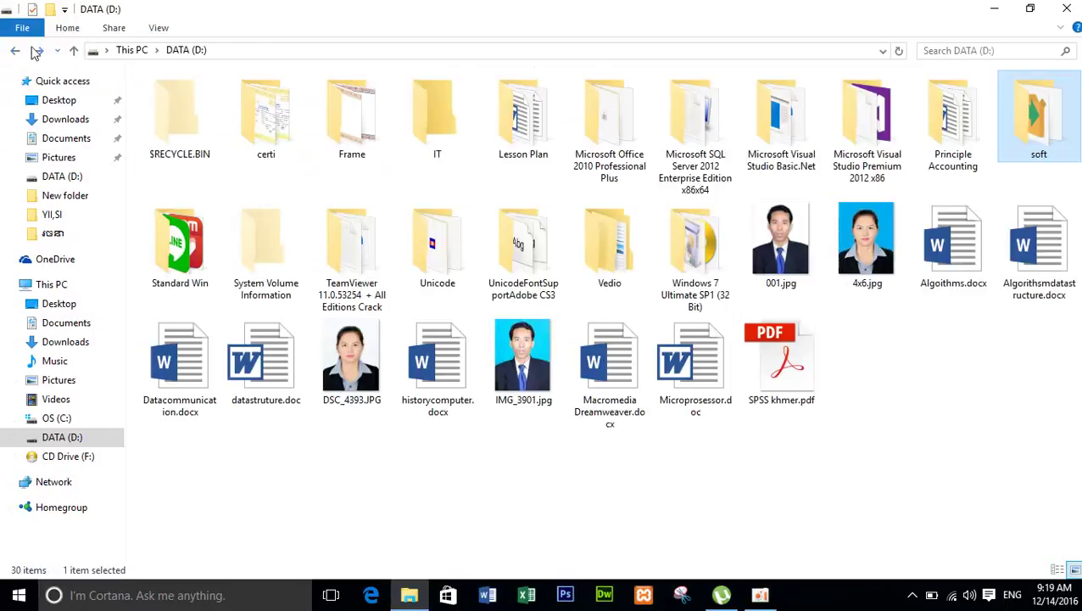
key("s")
key("s")
key("s")
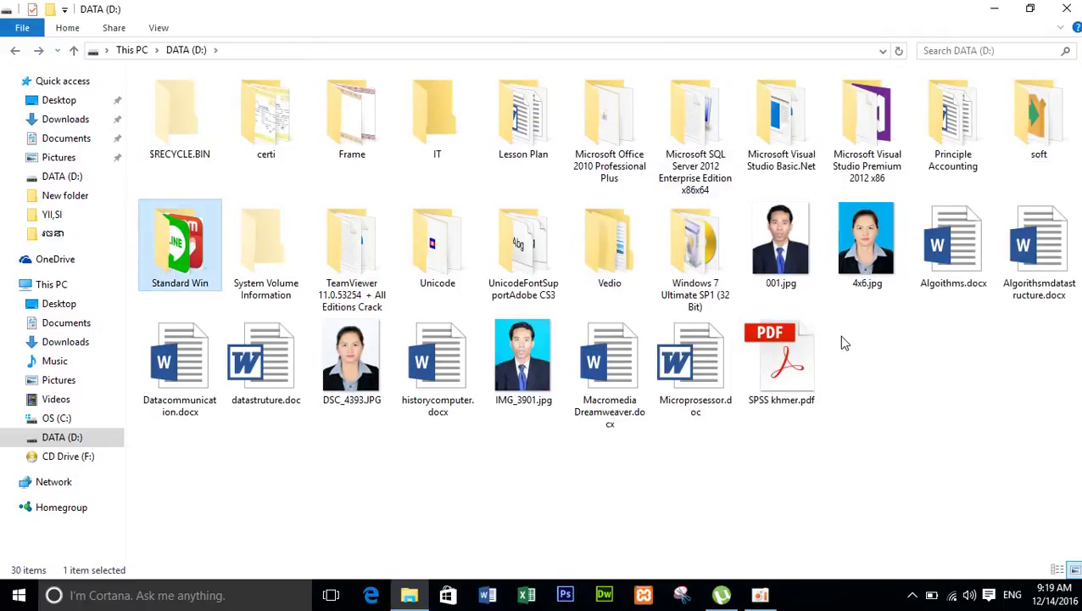
key("s")
key("s")
key("s")
key("s")
key("s")
key("s")
key("s")
key("s")
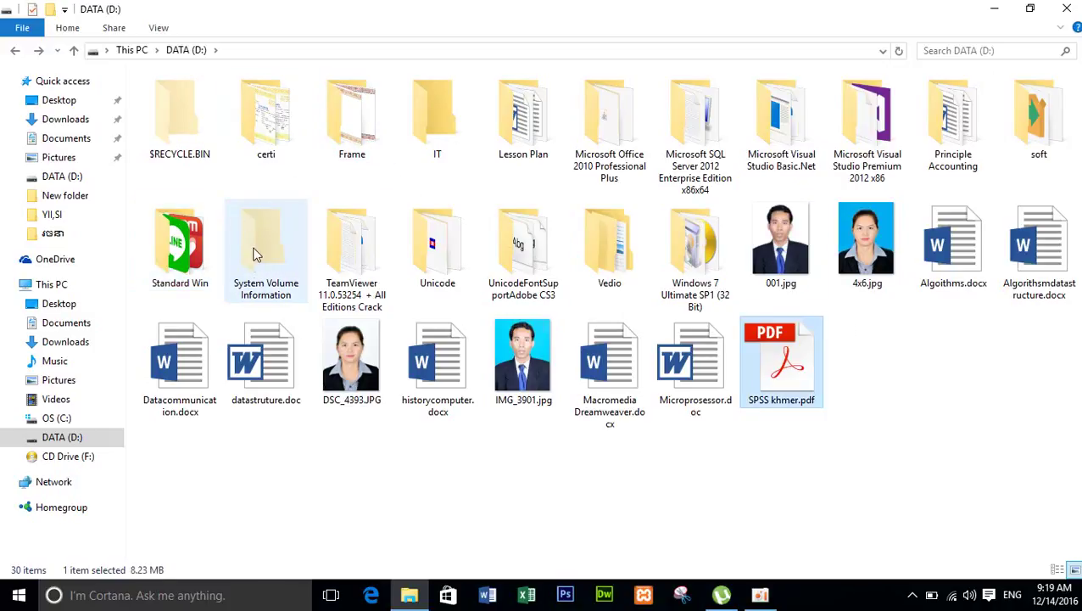
Step: Open the Standard Win folder to view its contents and layout options, and close the window after returning to DATA (D:)
double_click(209, 271)
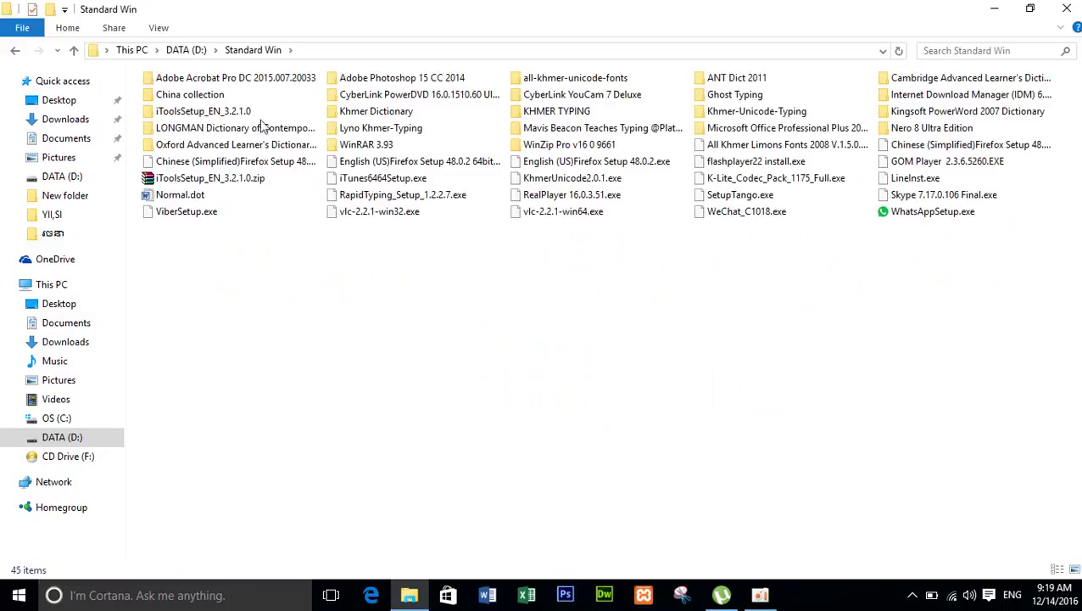
left_click(161, 30)
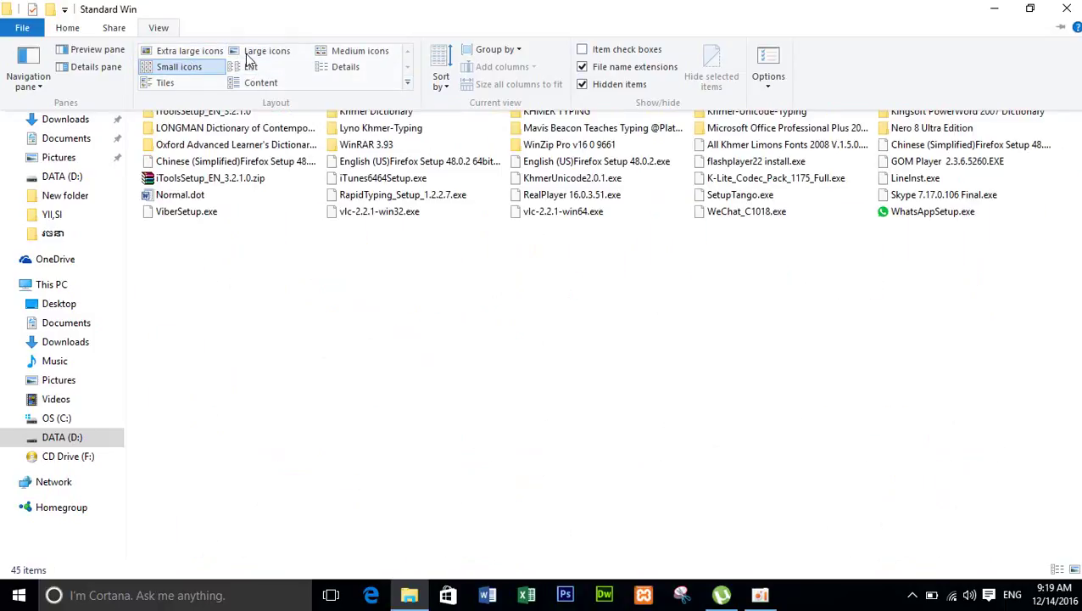
left_click(203, 59)
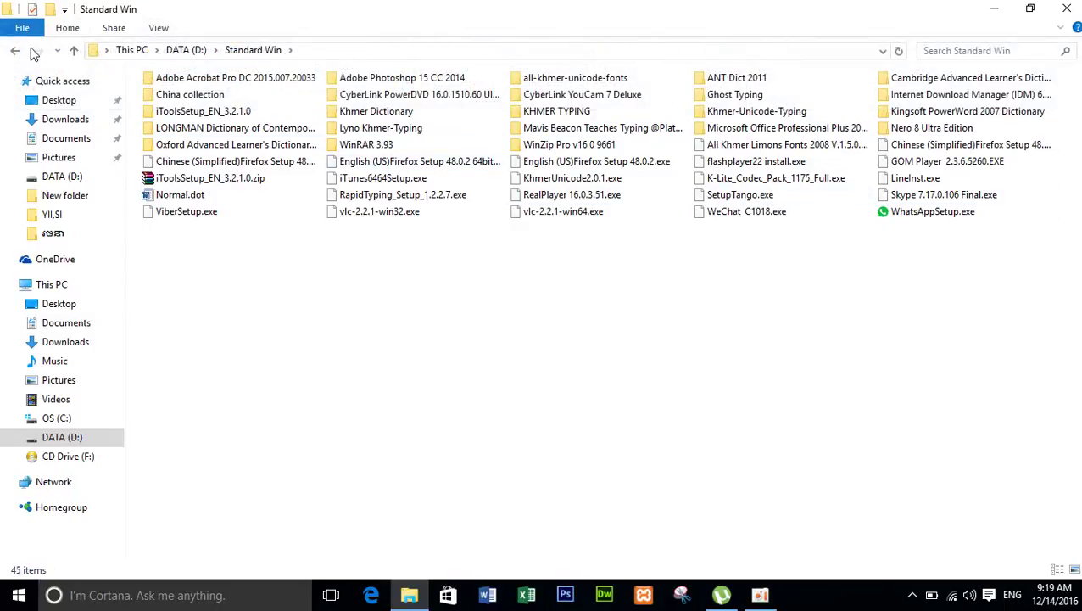
left_click(99, 440)
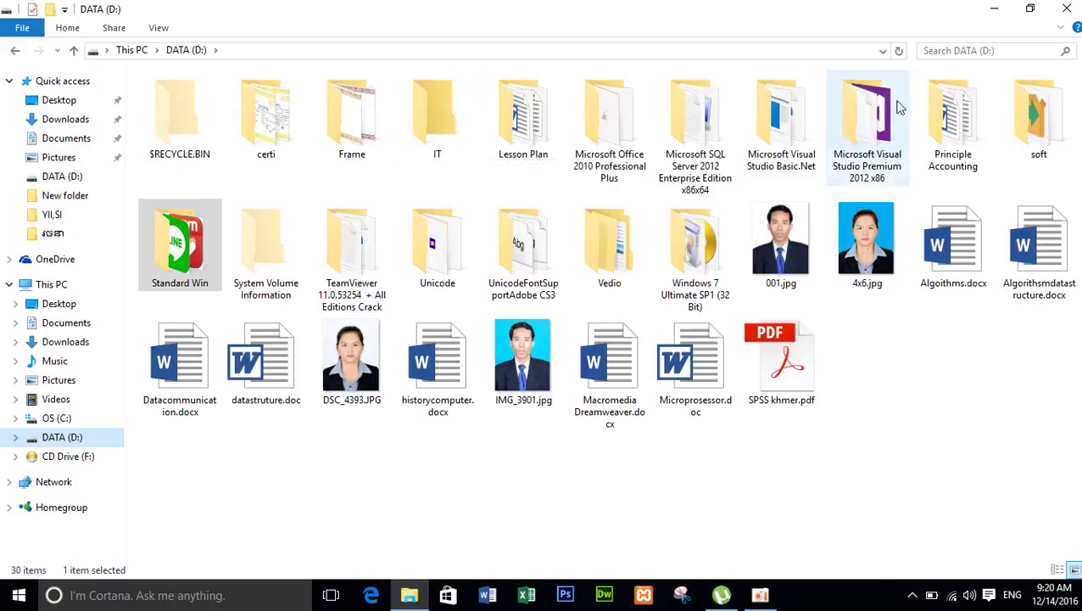
left_click(1068, 8)
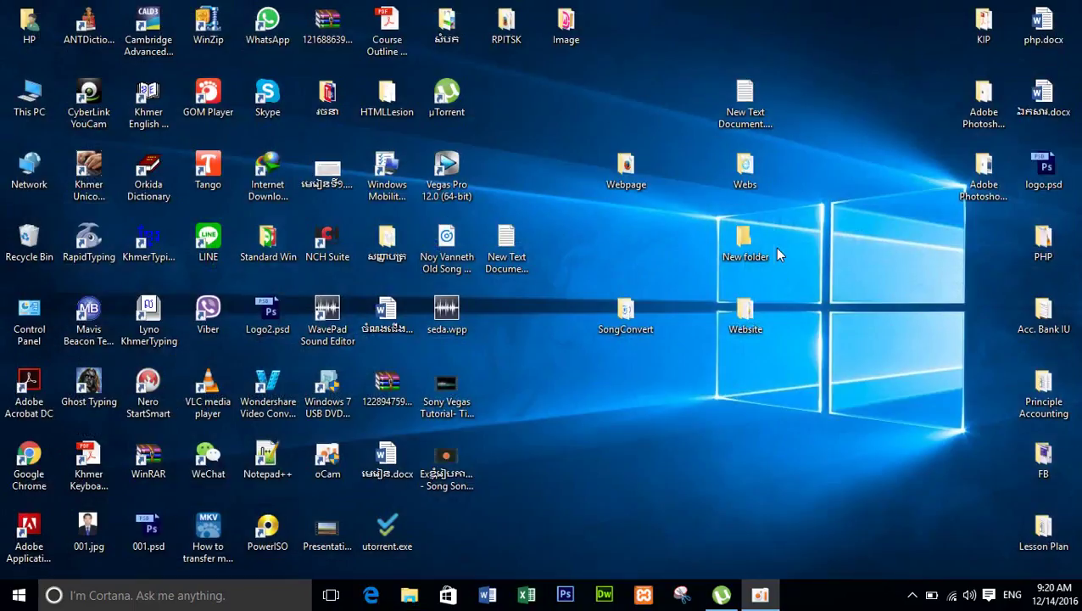
Step: Refresh the desktop repeatedly
right_click(775, 247)
left_click(828, 306)
right_click(853, 207)
left_click(906, 253)
right_click(876, 198)
left_click(887, 246)
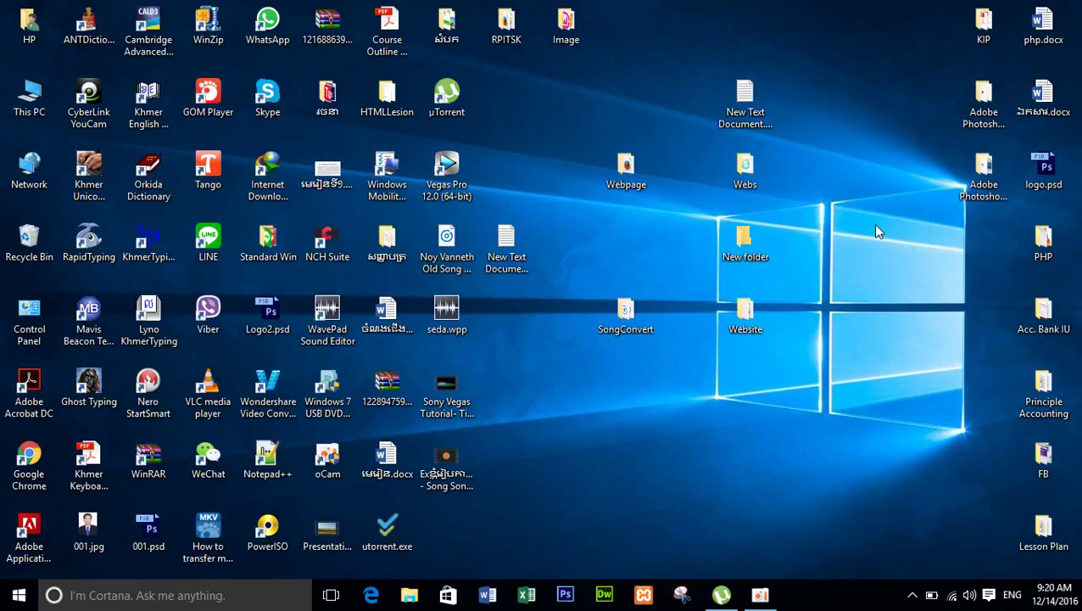
right_click(875, 225)
left_click(926, 275)
right_click(870, 208)
left_click(931, 263)
right_click(862, 166)
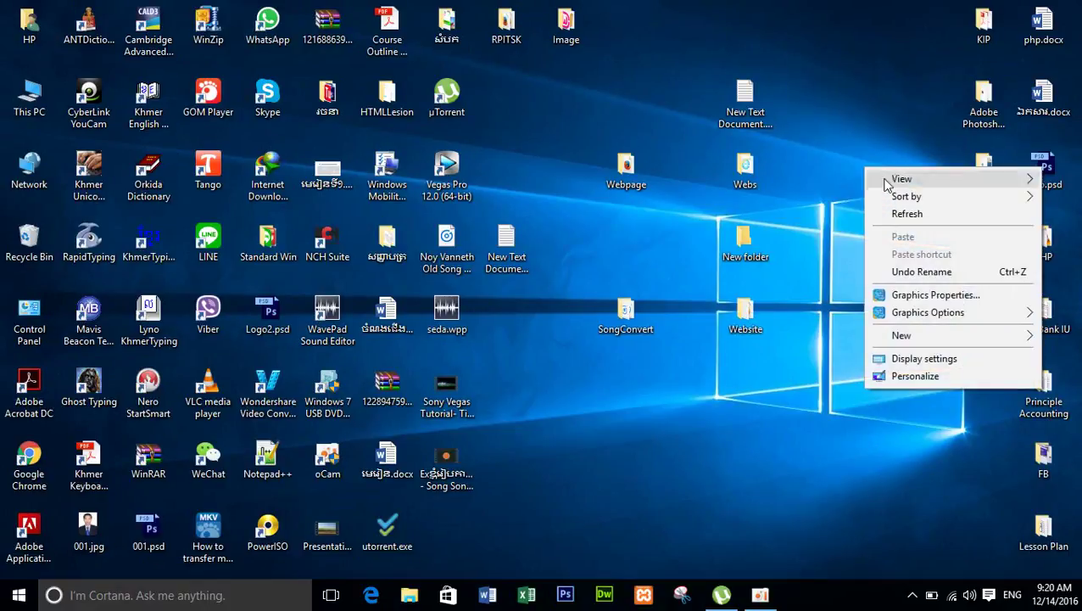
left_click(904, 213)
right_click(878, 164)
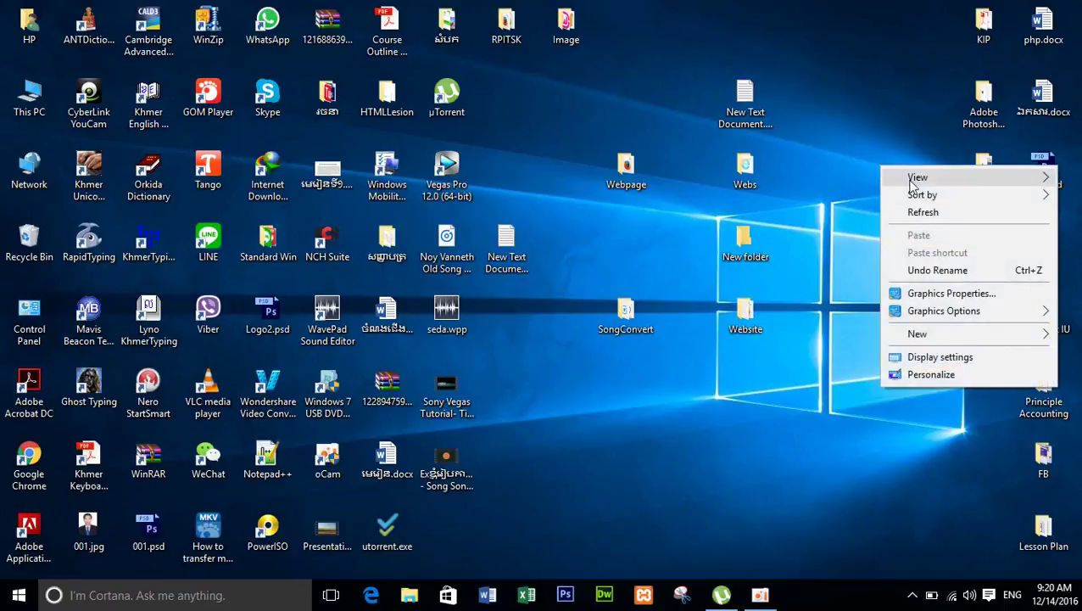
left_click(925, 220)
right_click(888, 164)
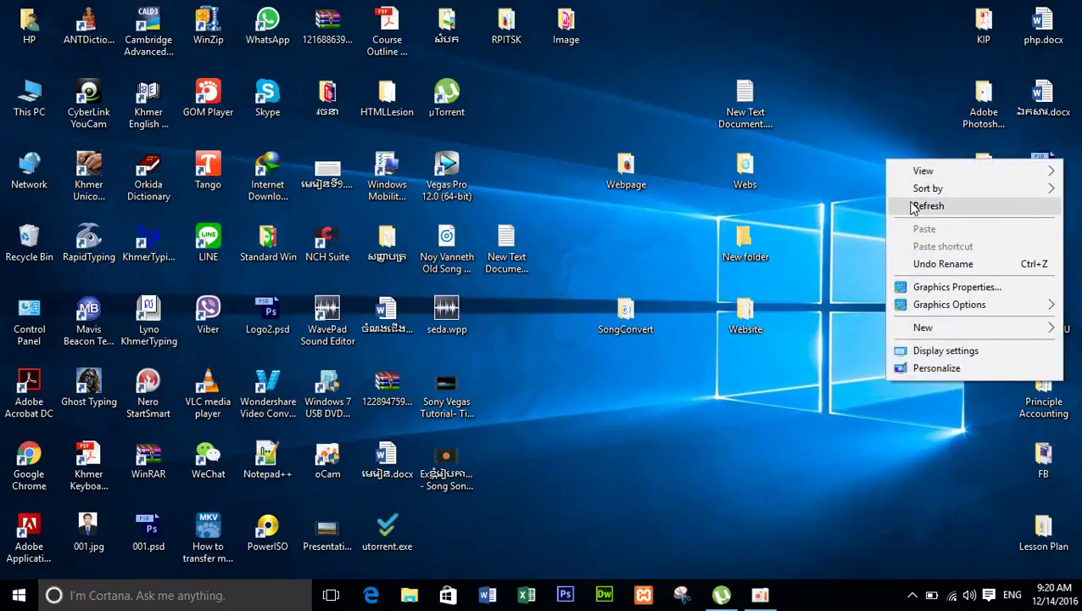
left_click(914, 210)
right_click(837, 110)
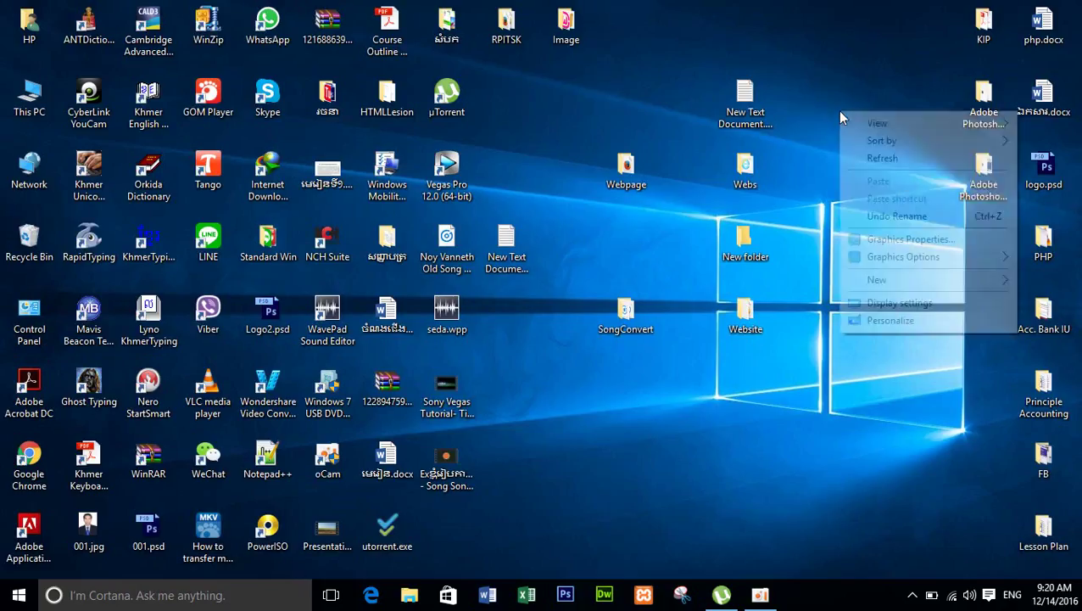
left_click(895, 160)
right_click(855, 108)
left_click(901, 153)
right_click(869, 107)
left_click(923, 158)
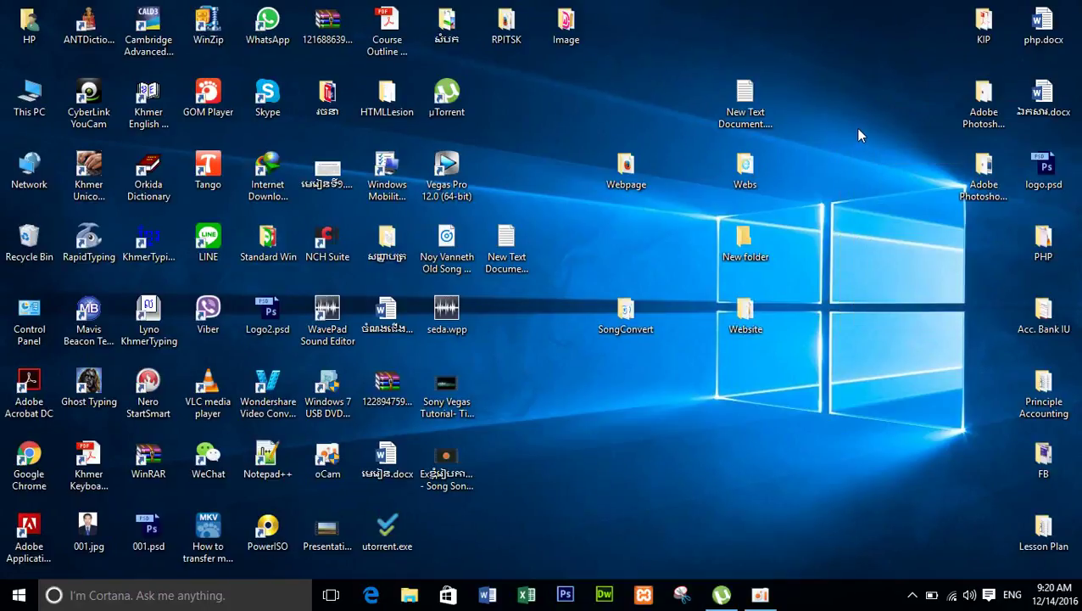
right_click(856, 128)
left_click(901, 173)
right_click(854, 132)
left_click(901, 175)
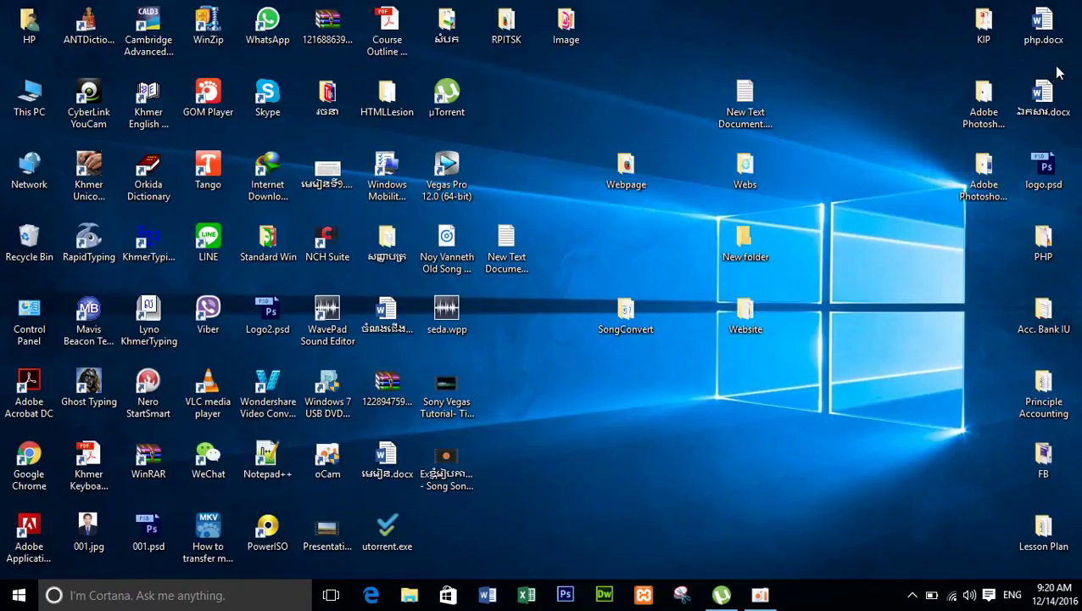